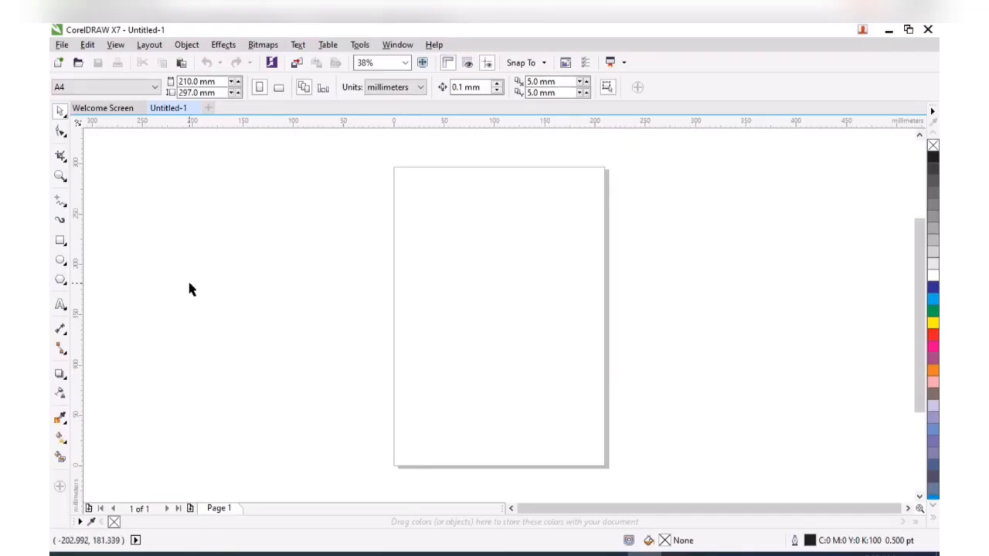
# Draw two overlapping ovals to the left of the page
pyautogui.click(60, 262)
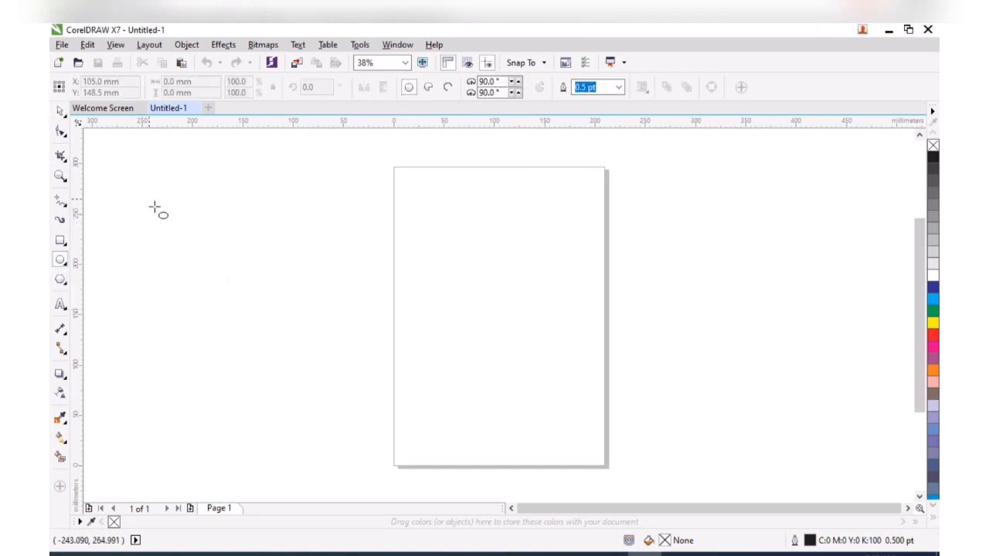
pyautogui.moveTo(150, 200)
pyautogui.mouseDown()
pyautogui.moveTo(240, 349)
pyautogui.moveTo(261, 323)
pyautogui.mouseUp()
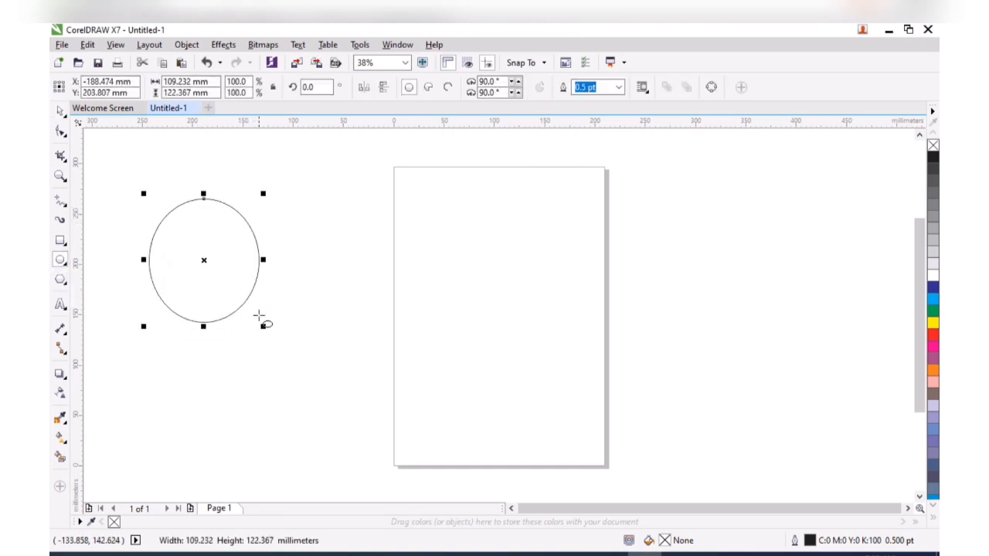
pyautogui.moveTo(221, 197); pyautogui.dragTo(326, 321)
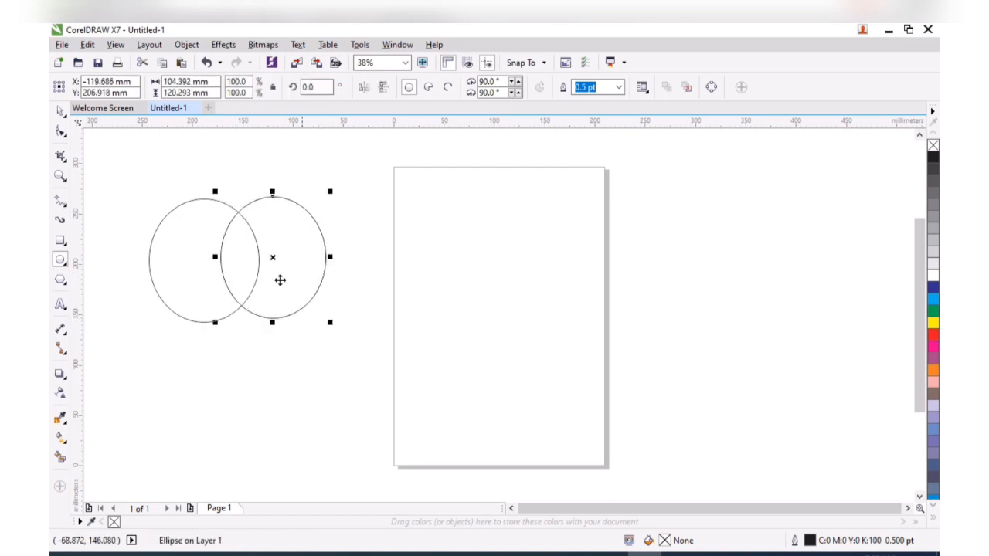
pyautogui.press('space')
pyautogui.moveTo(279, 259); pyautogui.dragTo(244, 261)
# Weld both ovals into one apple-shaped curve and move it down and right
pyautogui.moveTo(132, 182); pyautogui.dragTo(316, 358)
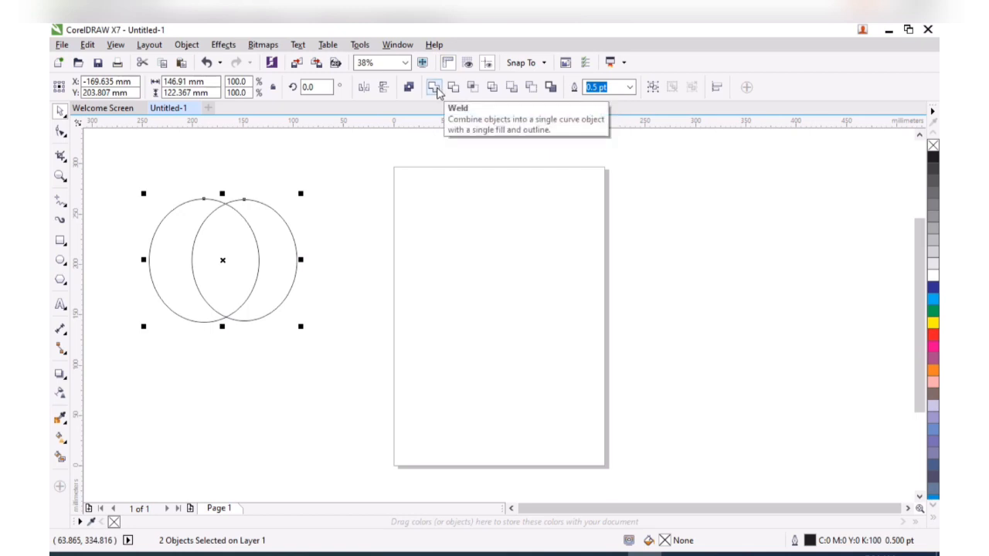
pyautogui.click(434, 87)
pyautogui.moveTo(224, 263); pyautogui.dragTo(251, 320)
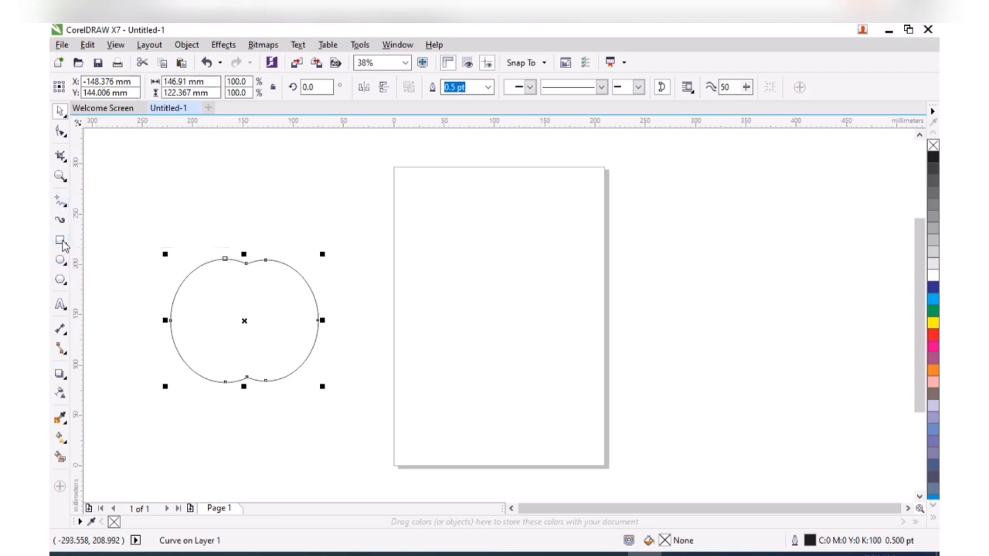
# Draw a tall rectangle above the apple, convert it to curves, drop a corner, and bend its diagonal outward
pyautogui.click(61, 240)
pyautogui.moveTo(225, 177); pyautogui.dragTo(268, 251)
pyautogui.press('space')
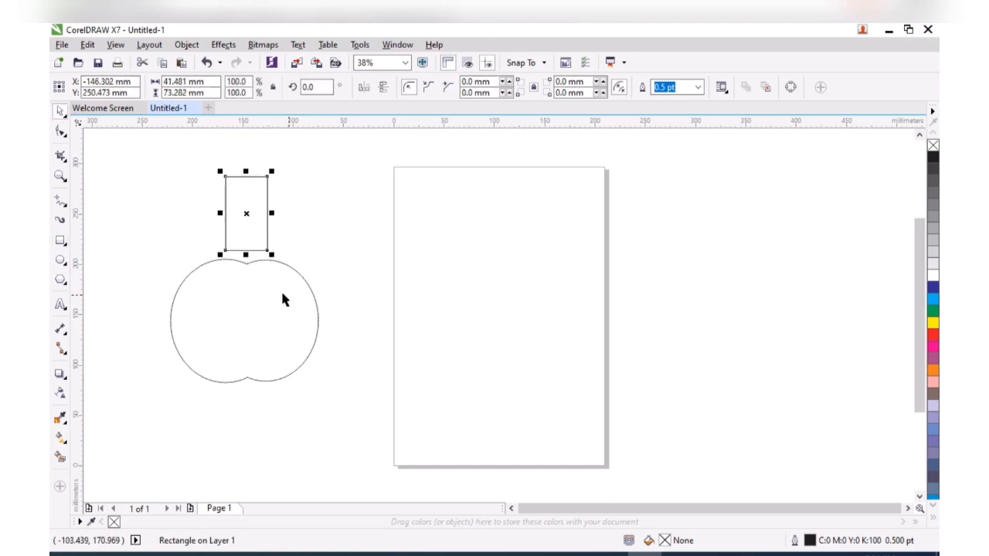
pyautogui.click(61, 133)
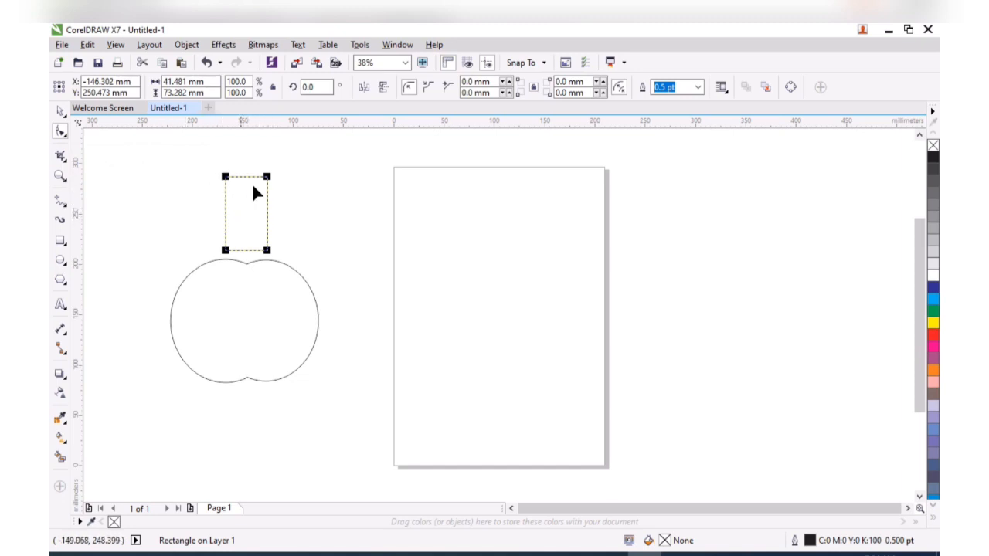
pyautogui.hotkey('ctrl', 'q')
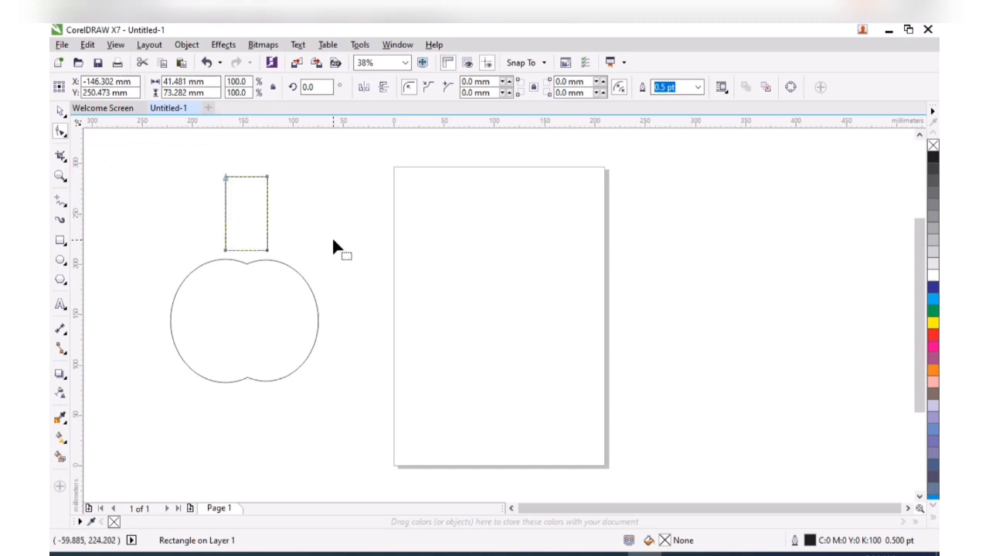
pyautogui.doubleClick(267, 251)
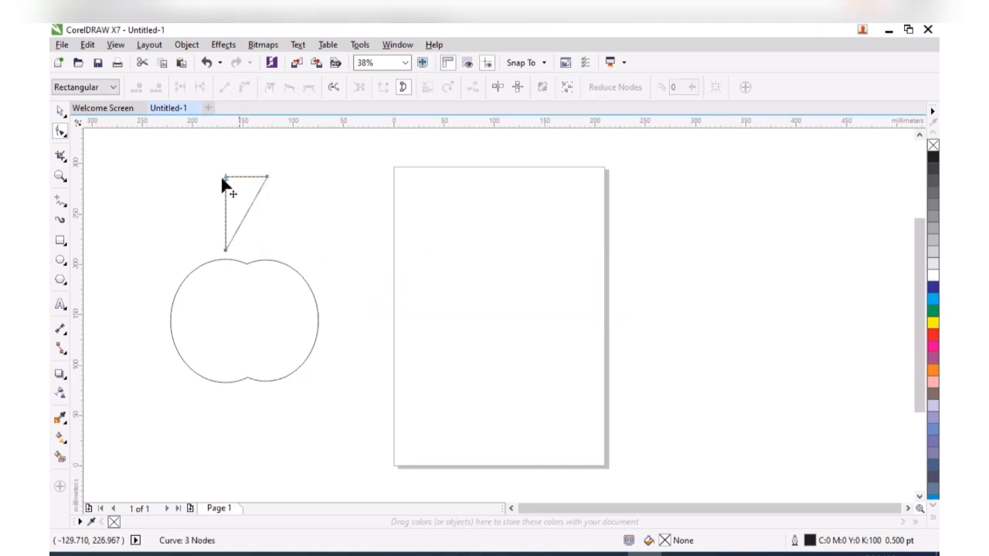
pyautogui.click(247, 213)
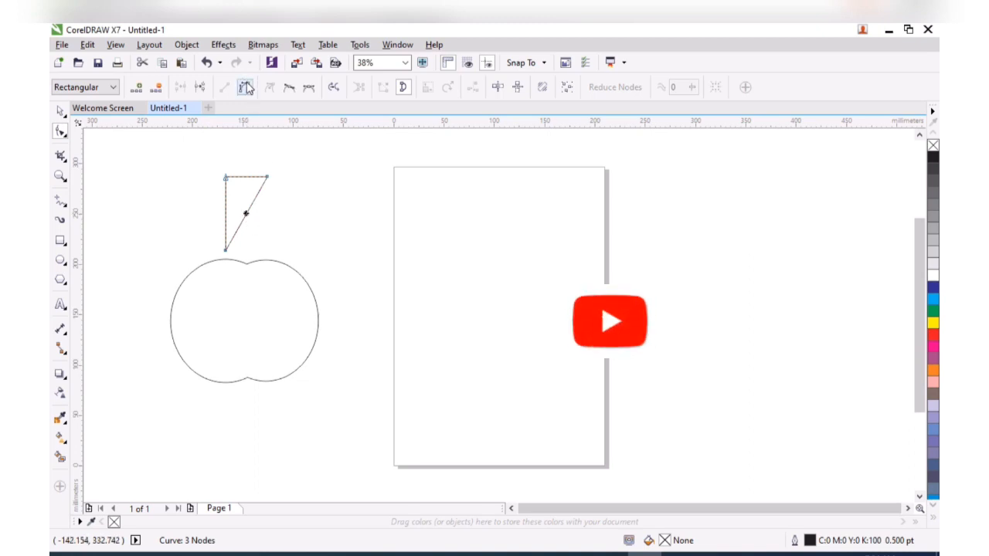
pyautogui.click(246, 87)
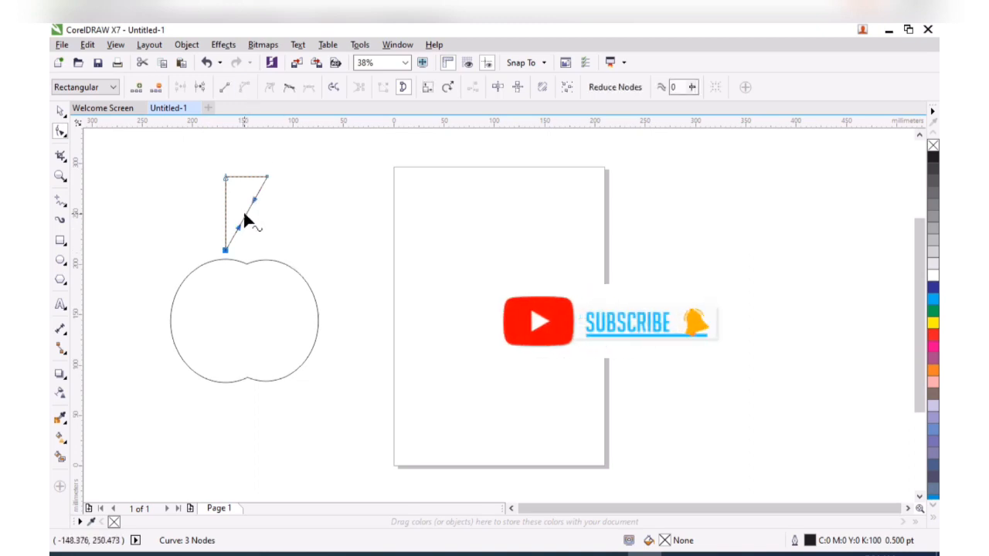
pyautogui.moveTo(247, 220); pyautogui.dragTo(261, 232)
# Delete the top-left node and bulge the remaining straight side into a pointed leaf
pyautogui.click(226, 177)
pyautogui.press('Delete')
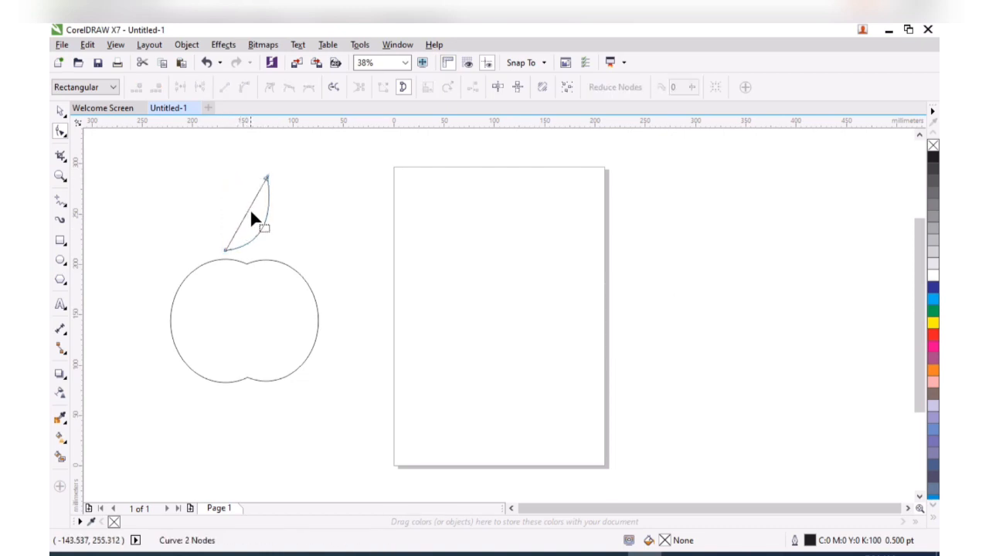
pyautogui.click(246, 211)
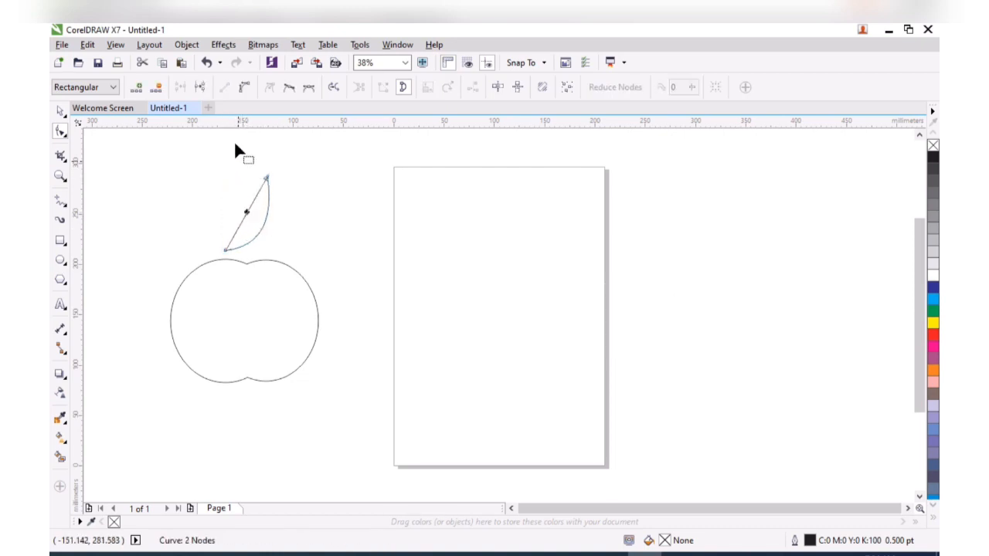
pyautogui.click(243, 88)
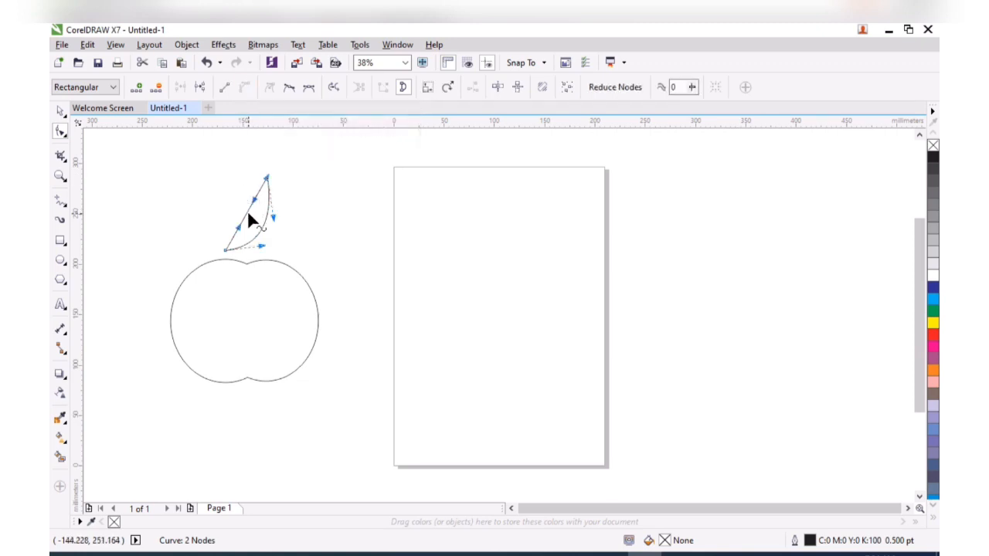
pyautogui.moveTo(246, 210); pyautogui.dragTo(270, 222)
pyautogui.press('space')
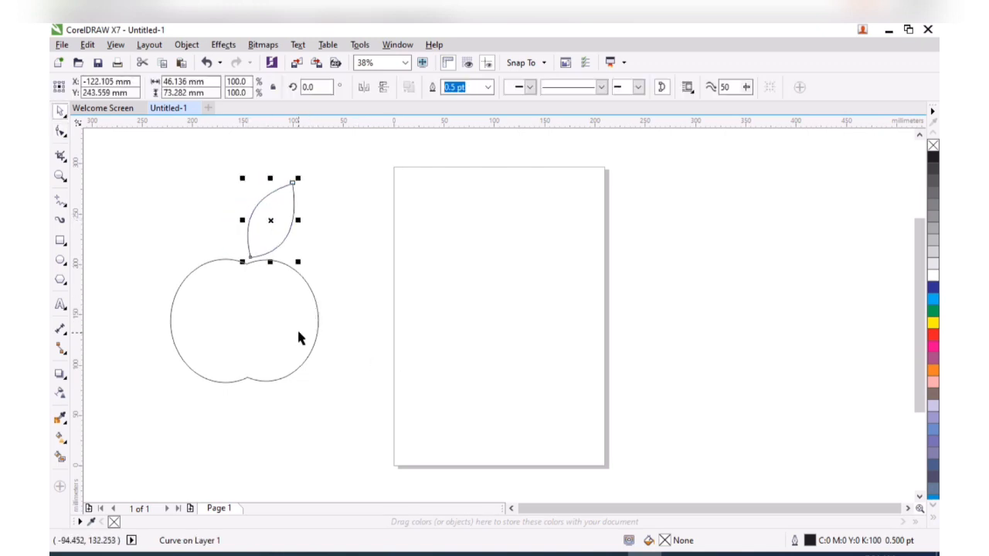
# Fill the leaf green and the apple body red
pyautogui.click(353, 293)
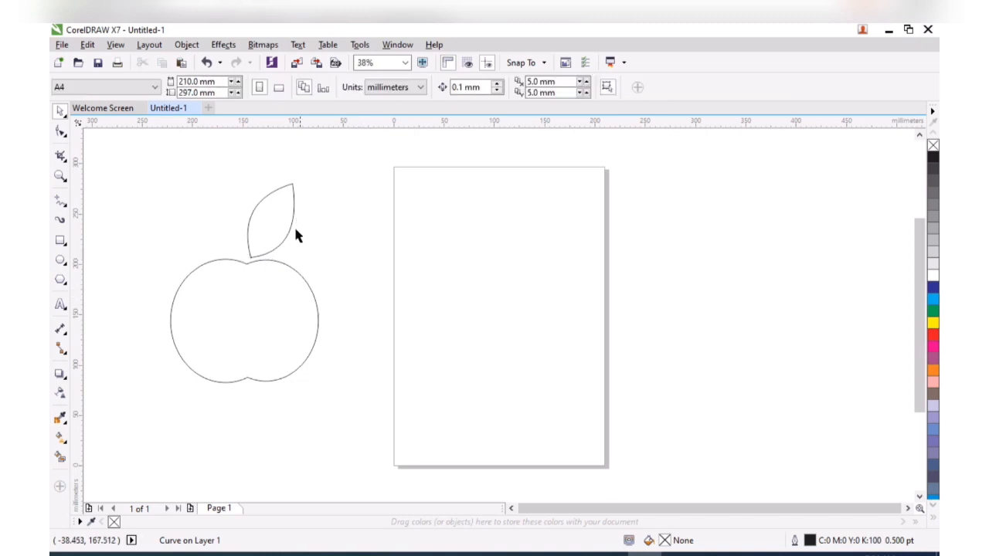
pyautogui.click(284, 219)
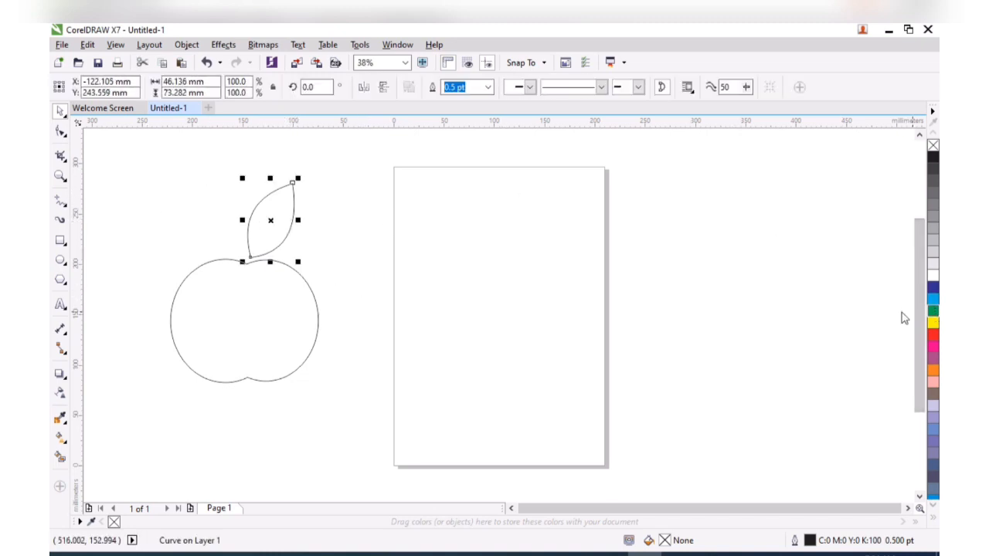
pyautogui.click(932, 309)
pyautogui.click(257, 330)
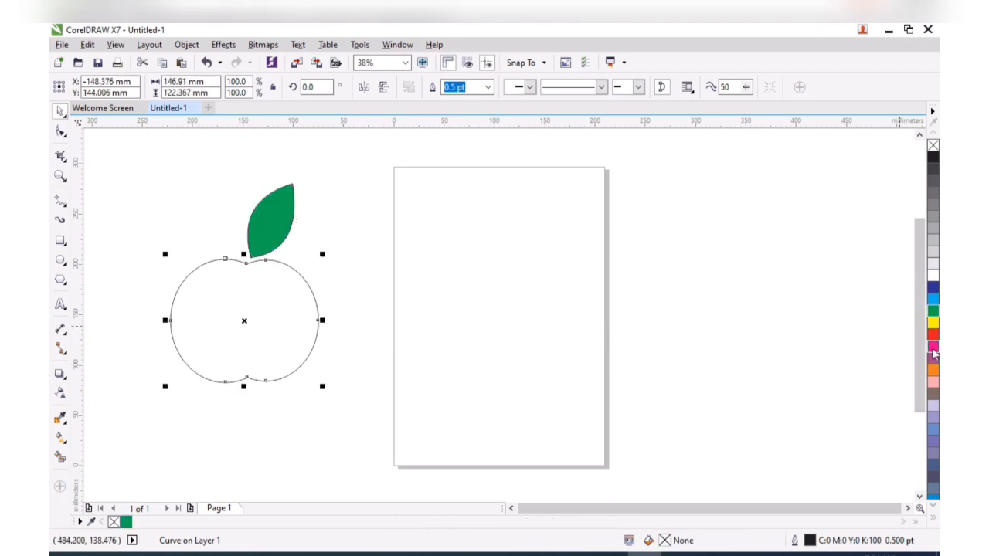
pyautogui.click(253, 427)
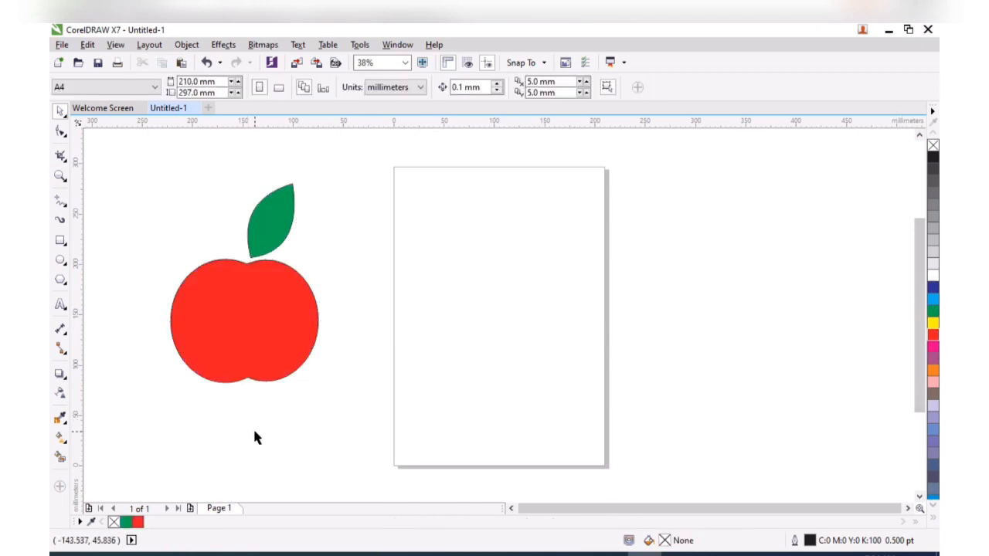
# Draw a small circle near the apple's top and leave two copies beside it
pyautogui.click(61, 261)
pyautogui.moveTo(334, 211); pyautogui.dragTo(269, 278)
pyautogui.press('space')
pyautogui.rightClick(240, 290)
pyautogui.rightClick(269, 279)
# Fill the three dots white and remove their outlines
pyautogui.moveTo(330, 309); pyautogui.dragTo(192, 254)
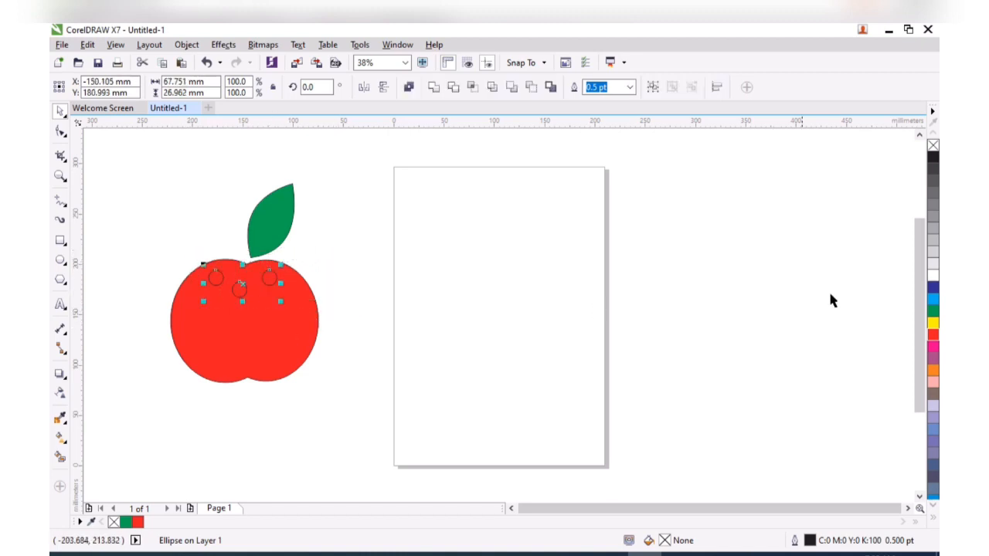
pyautogui.click(933, 274)
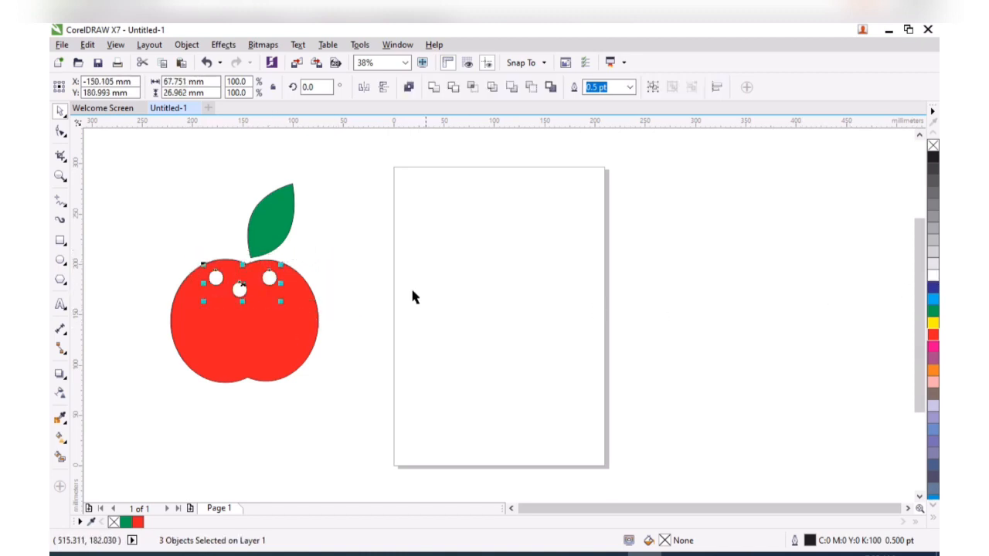
pyautogui.rightClick(116, 522)
pyautogui.click(345, 434)
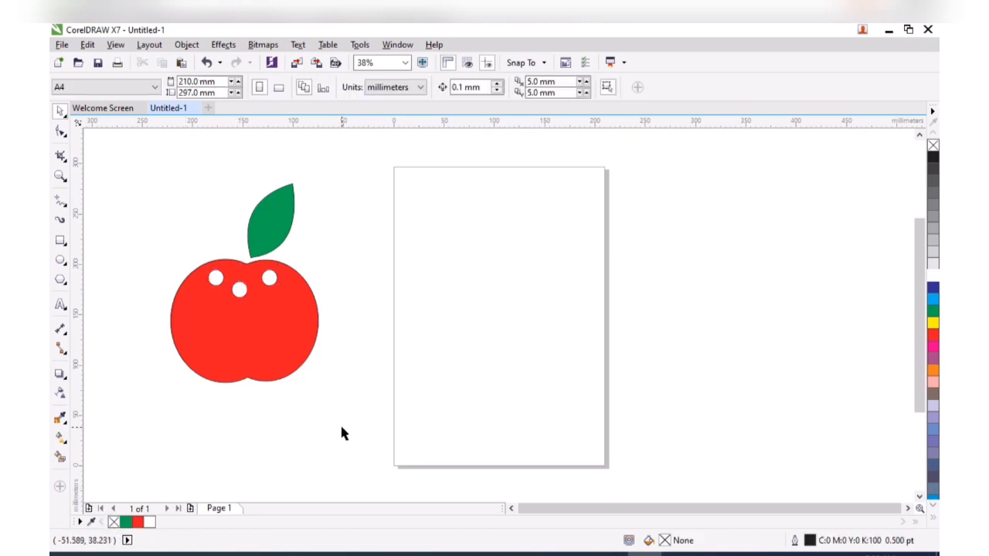
# Draw a large white circle with no outline over the top of the apple
pyautogui.click(61, 260)
pyautogui.moveTo(419, 193); pyautogui.dragTo(556, 322)
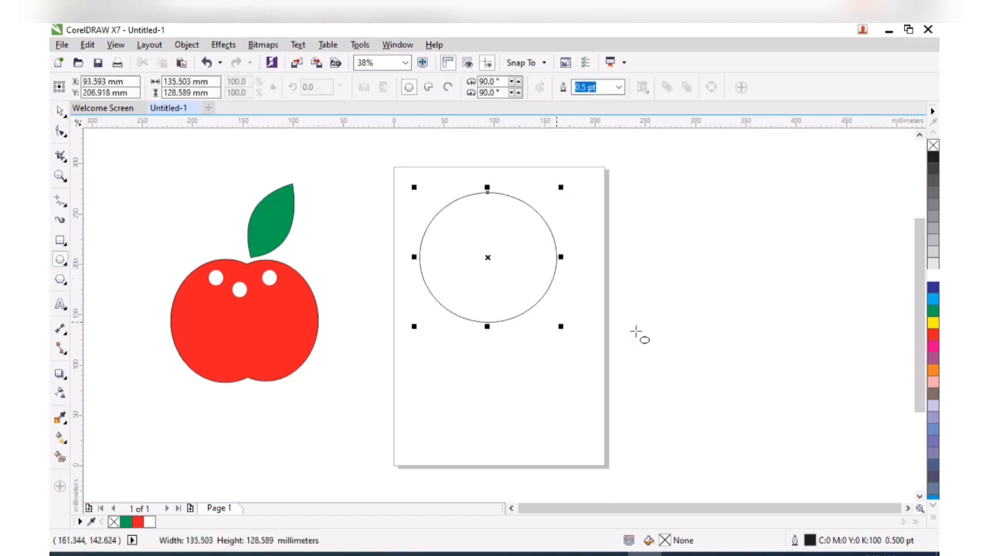
pyautogui.click(934, 276)
pyautogui.press('space')
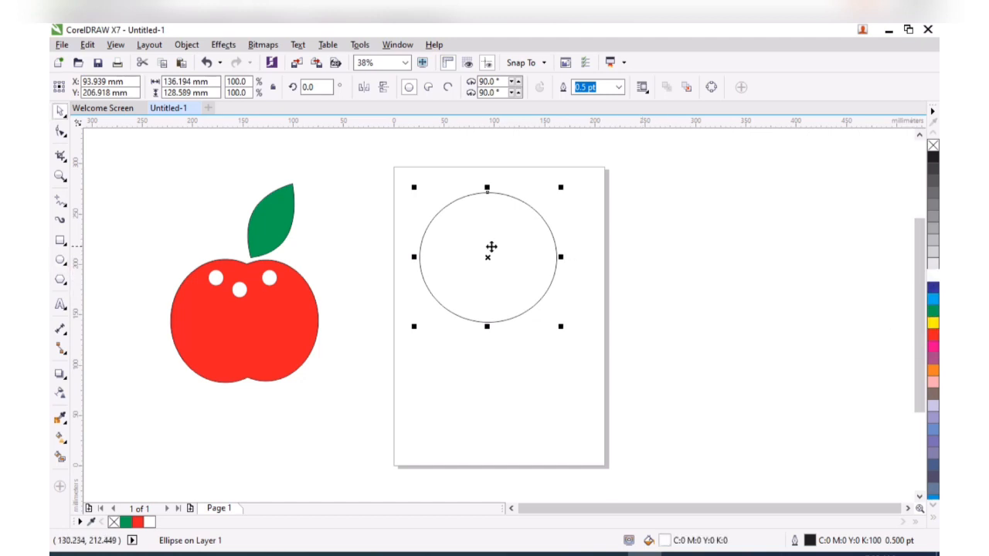
pyautogui.moveTo(487, 257); pyautogui.dragTo(245, 243)
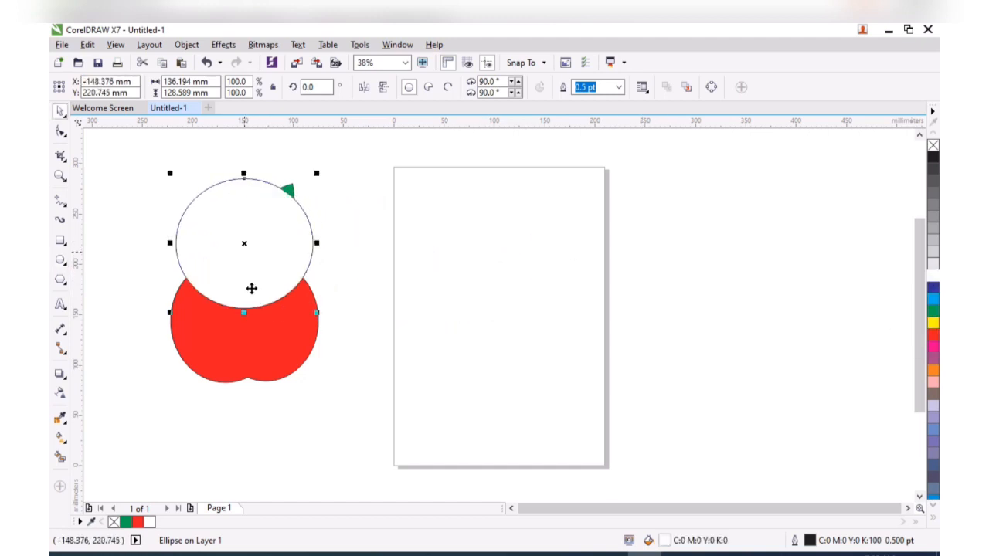
pyautogui.rightClick(114, 522)
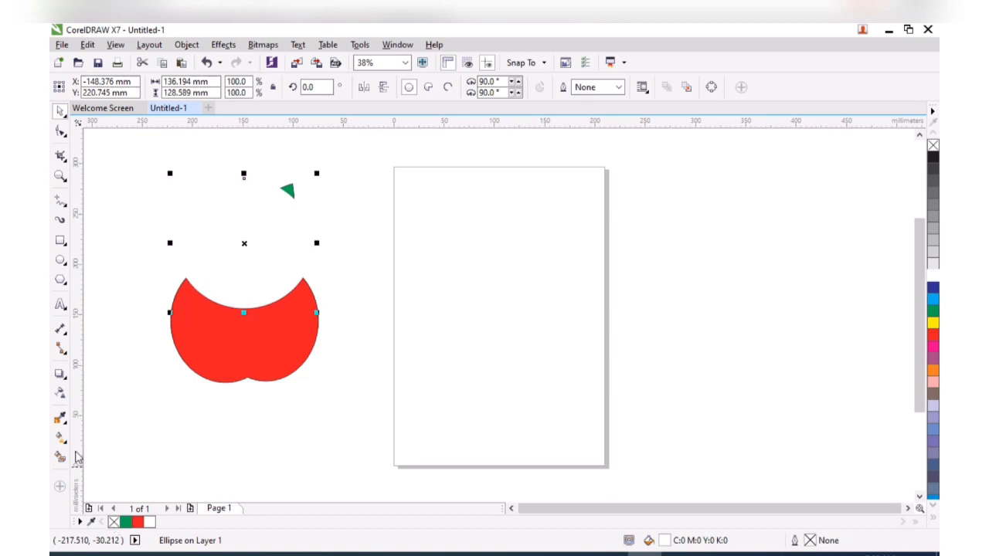
# Make the white circle about 81 transparent and shift it toward the apple's upper-left
pyautogui.click(60, 393)
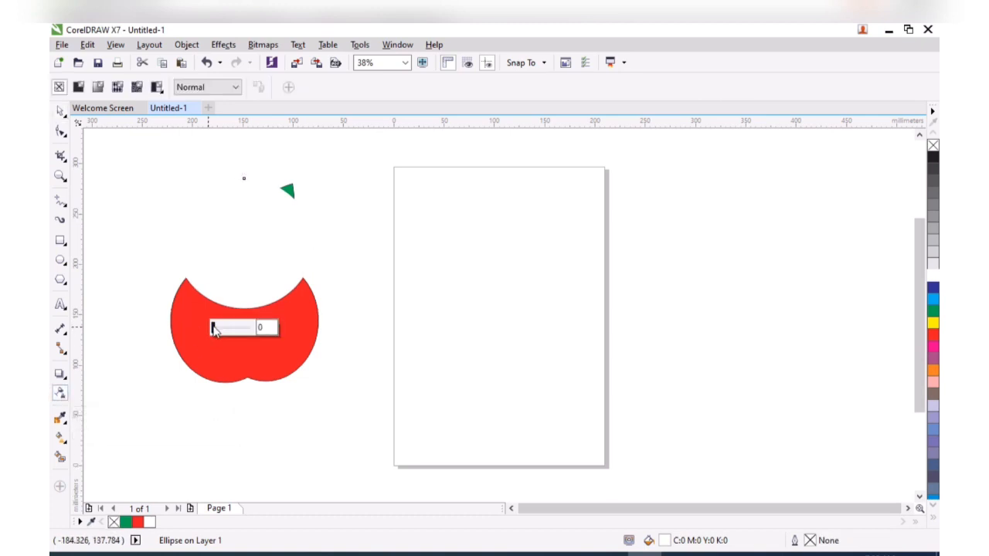
pyautogui.moveTo(213, 328); pyautogui.dragTo(243, 332)
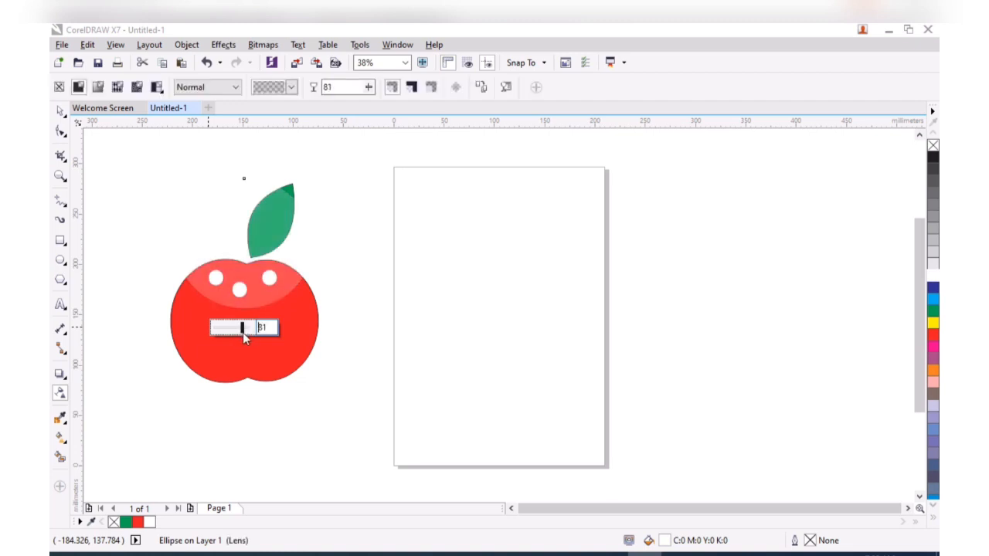
pyautogui.click(60, 111)
pyautogui.moveTo(239, 245); pyautogui.dragTo(194, 255)
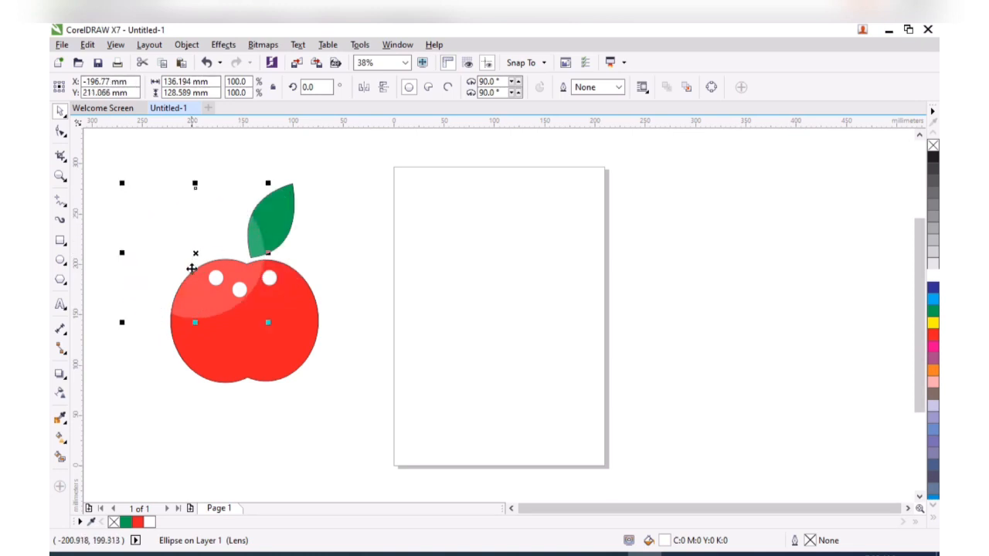
# PowerClip the translucent circle inside the red apple body
pyautogui.rightClick(204, 245)
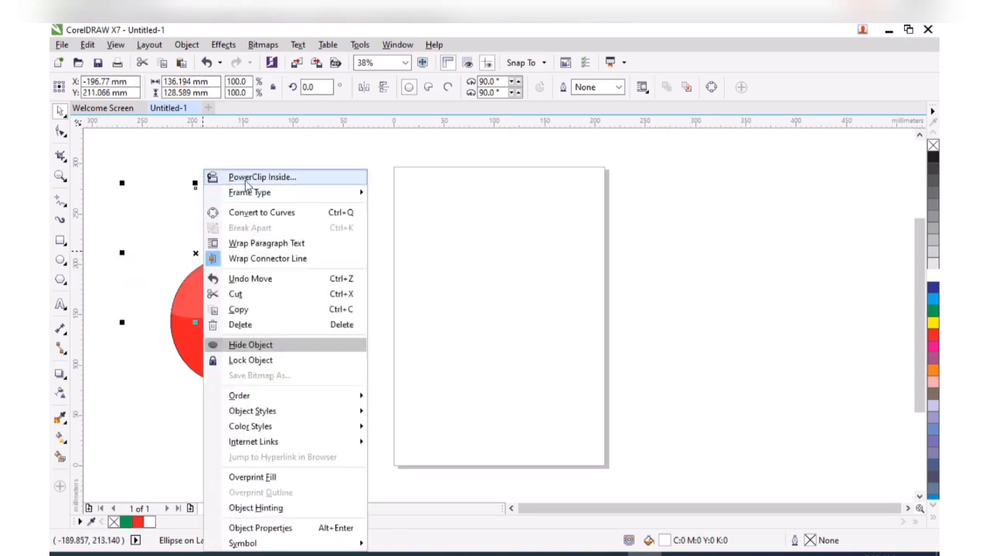
pyautogui.click(278, 342)
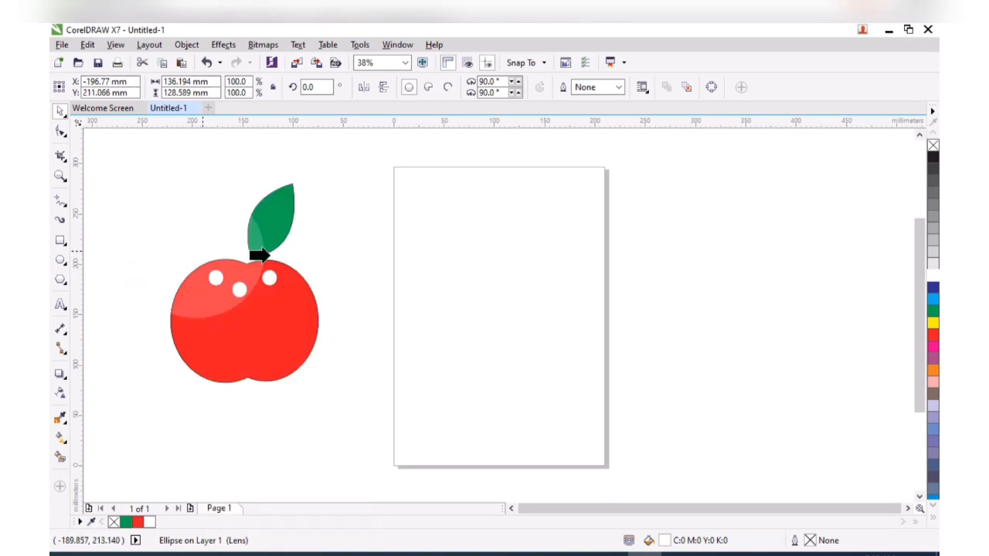
pyautogui.click(293, 341)
pyautogui.click(340, 368)
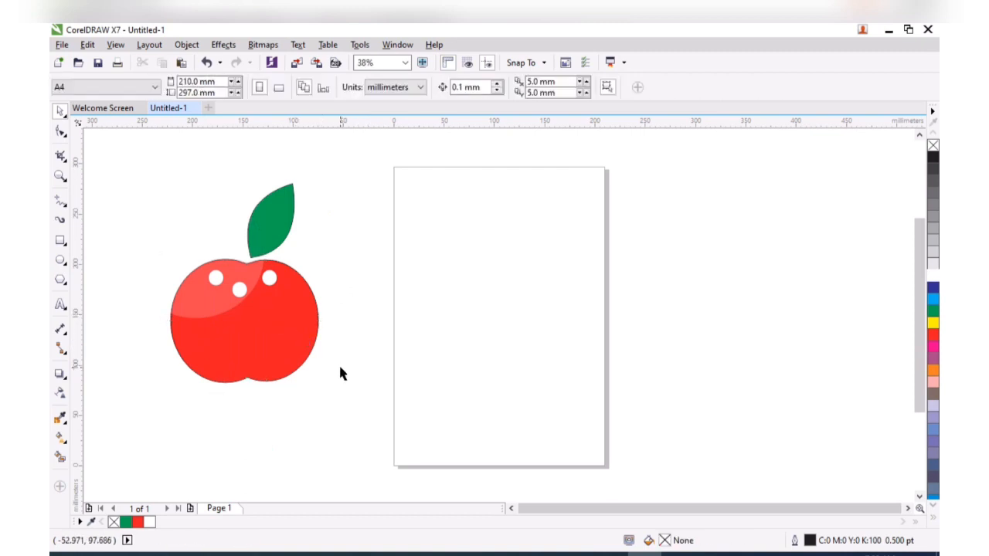
# Remove the outlines from all five apple parts
pyautogui.moveTo(351, 405); pyautogui.dragTo(150, 150)
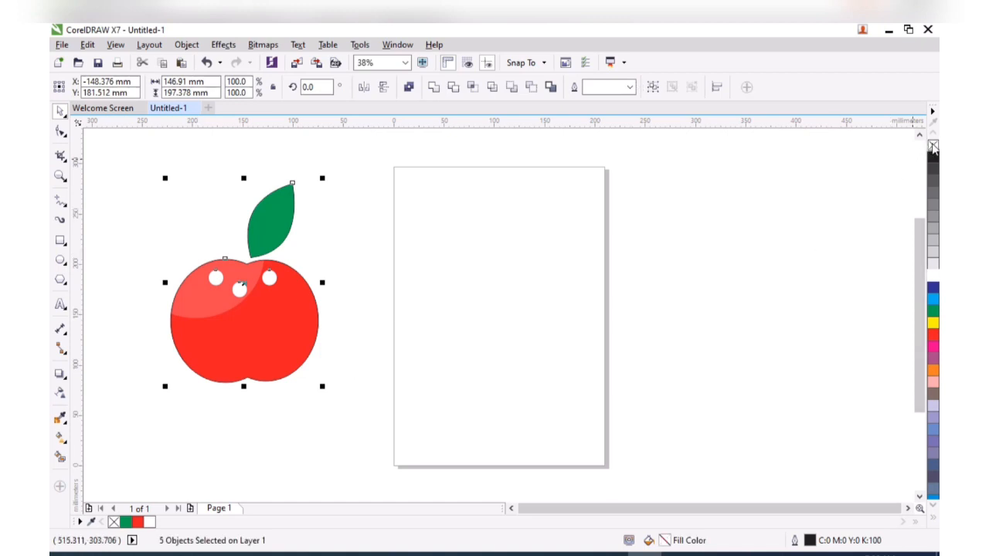
pyautogui.rightClick(933, 147)
pyautogui.click(202, 384)
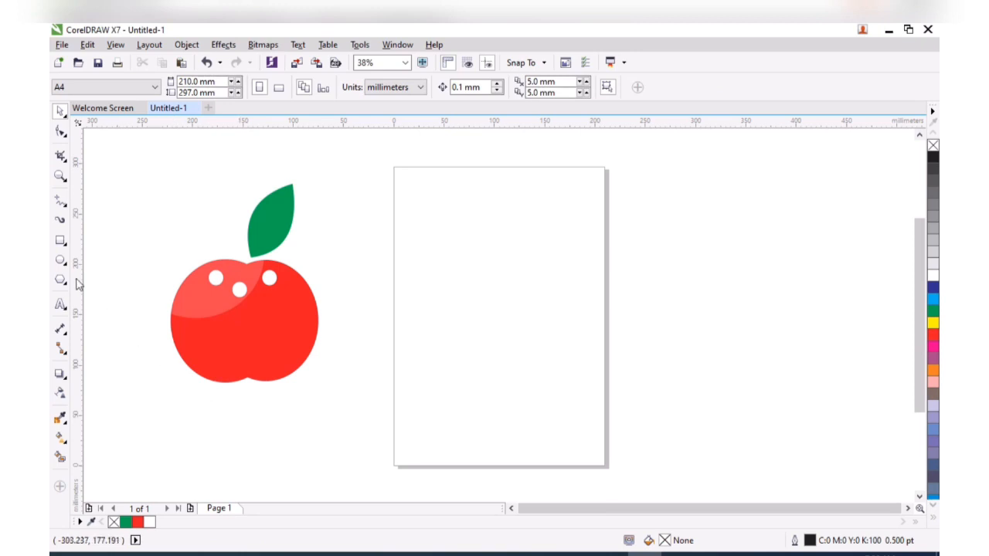
# Draw a blue rectangle enclosing the apple and send it behind the apple
pyautogui.click(61, 241)
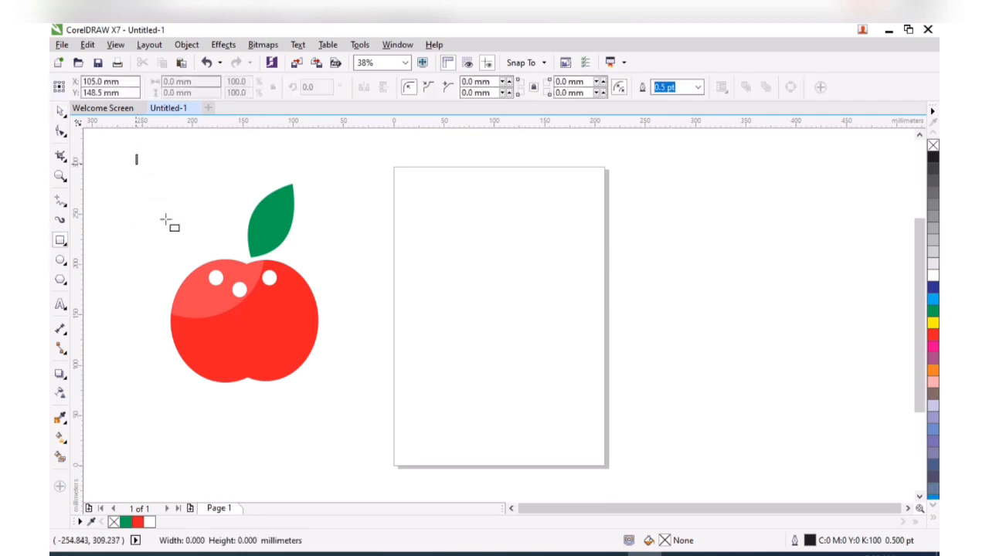
pyautogui.moveTo(137, 154); pyautogui.dragTo(352, 421)
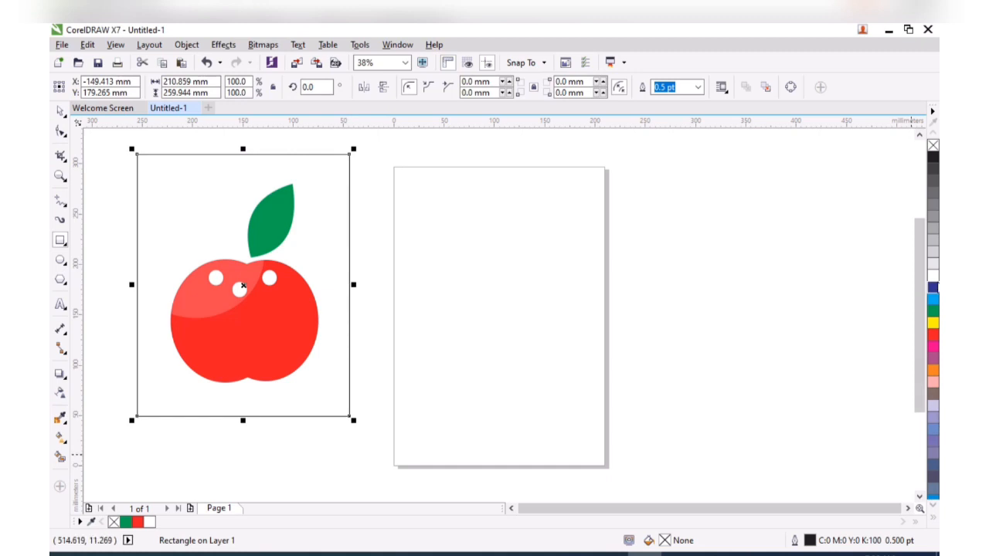
pyautogui.click(933, 290)
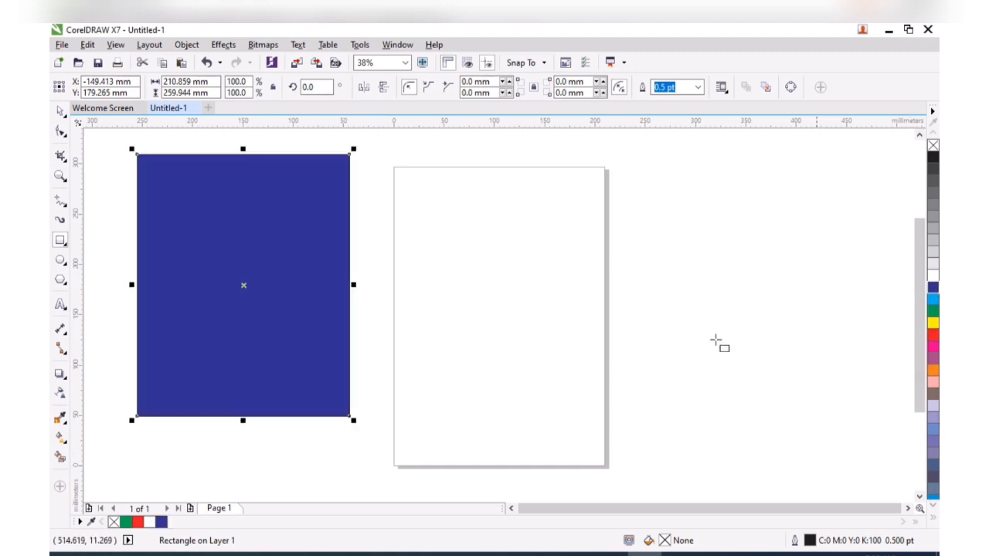
pyautogui.rightClick(227, 284)
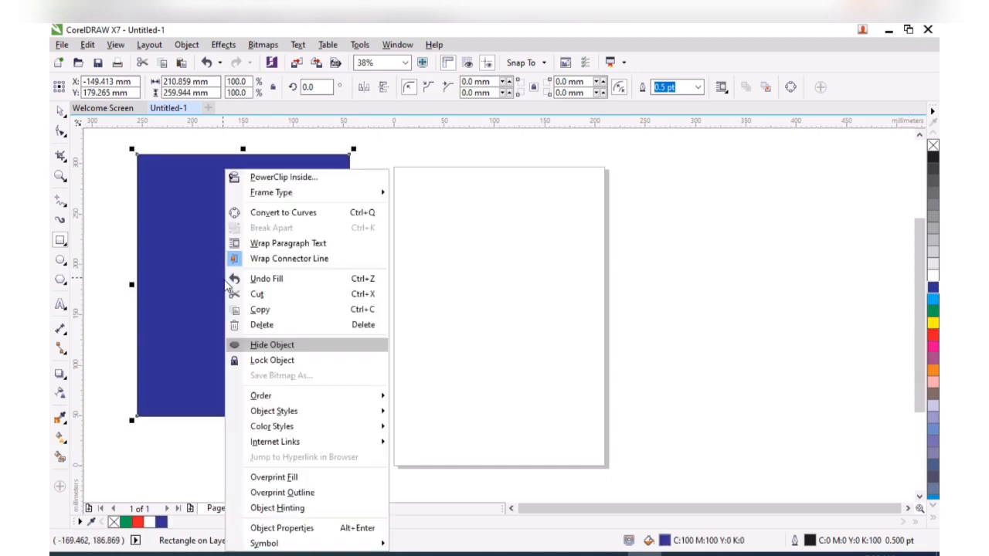
pyautogui.moveTo(276, 396)
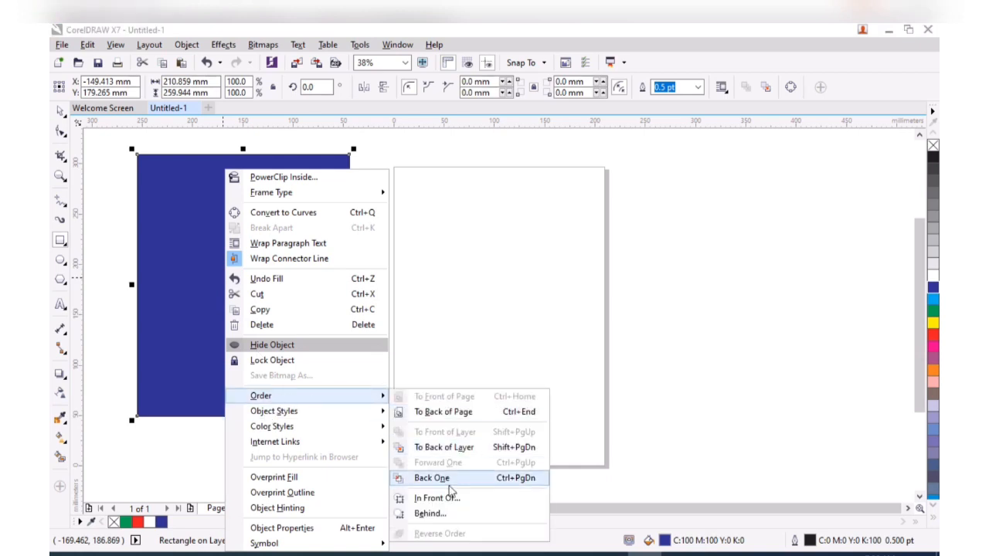
pyautogui.click(444, 448)
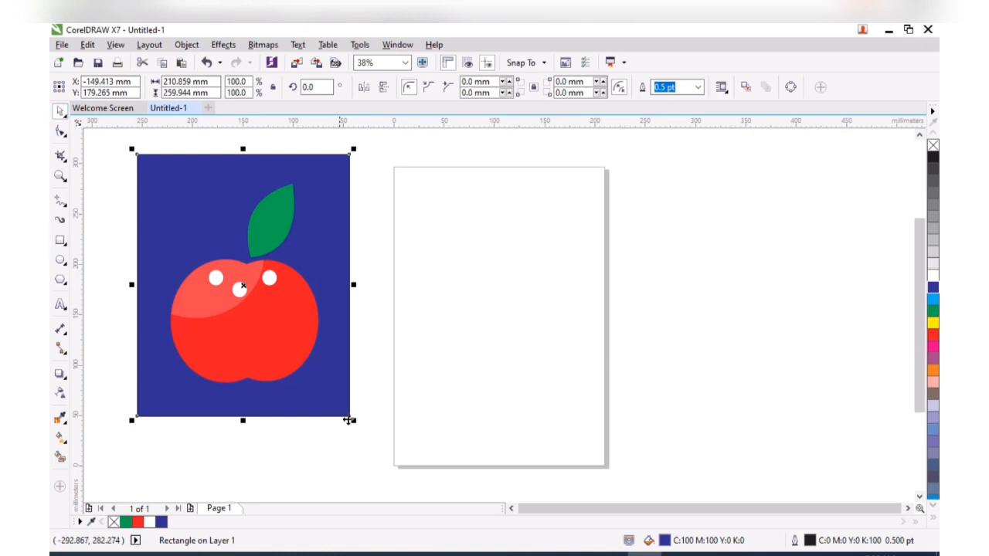
pyautogui.click(354, 444)
# Apply a blue-to-white fountain fill to the background rectangle, shifted upward
pyautogui.click(314, 389)
pyautogui.click(62, 438)
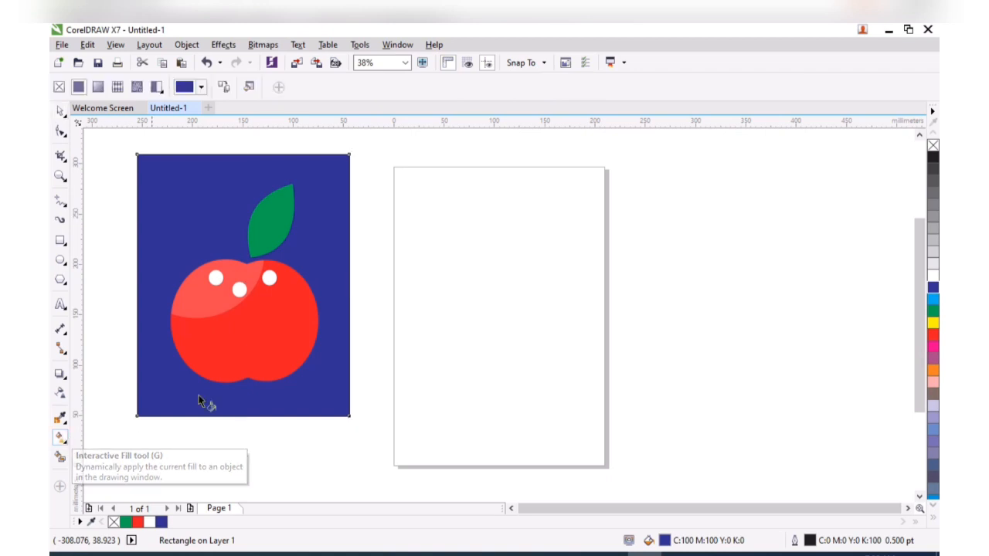
pyautogui.moveTo(207, 397); pyautogui.dragTo(313, 214)
pyautogui.moveTo(235, 345); pyautogui.dragTo(242, 293)
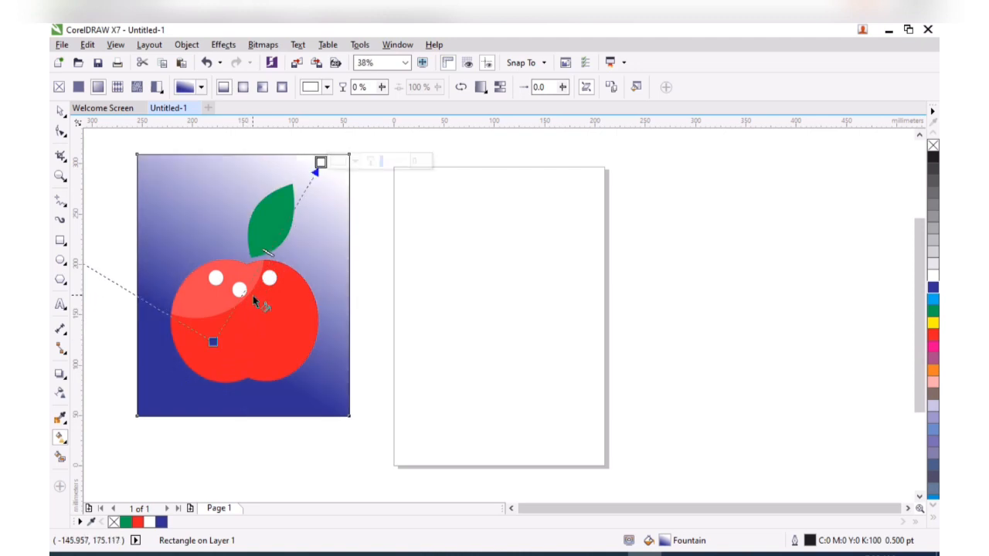
# Switch the gradient to elliptical, widen its spread, and nudge its centre up and right
pyautogui.click(242, 89)
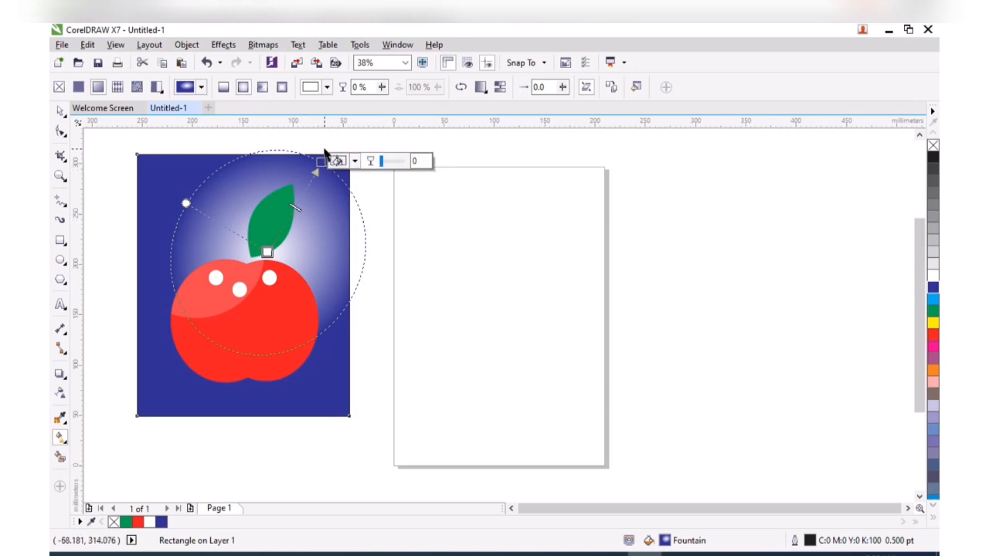
pyautogui.moveTo(320, 161)
pyautogui.mouseDown()
pyautogui.moveTo(340, 150)
pyautogui.moveTo(333, 155)
pyautogui.mouseUp()
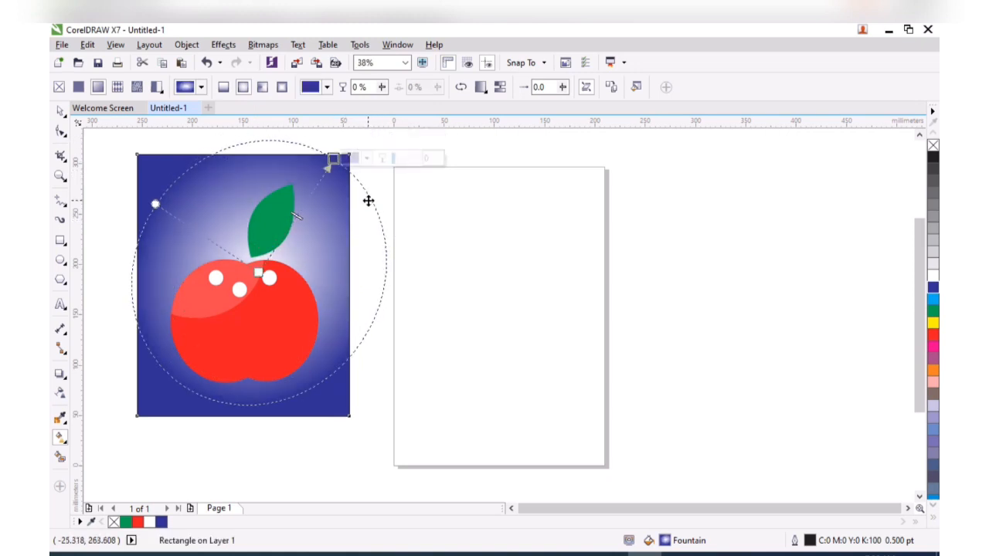
pyautogui.moveTo(369, 196); pyautogui.dragTo(374, 188)
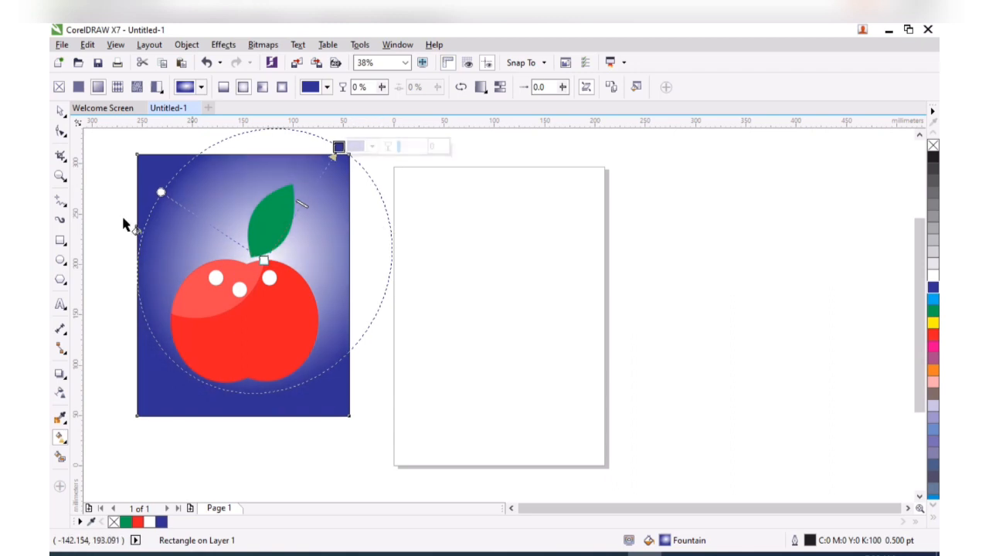
pyautogui.click(284, 471)
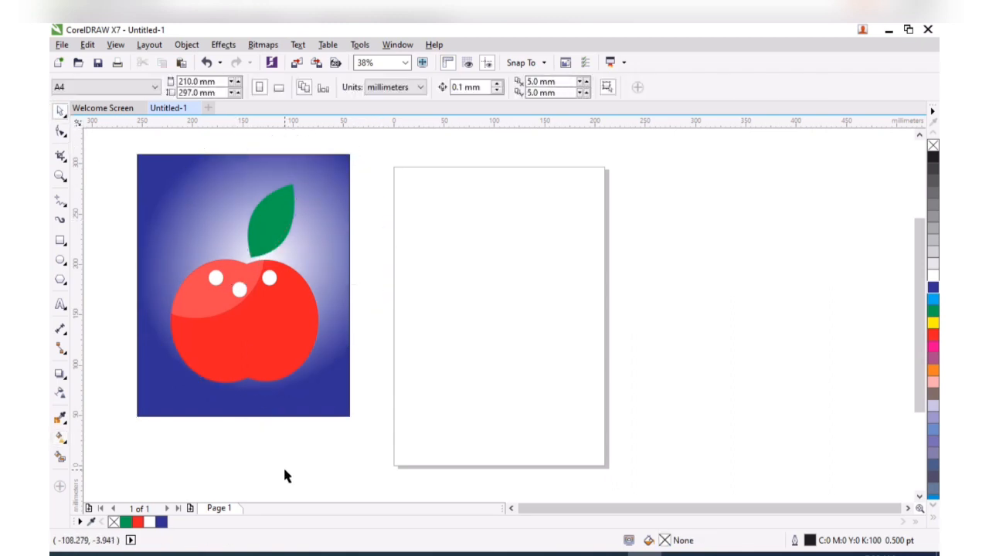